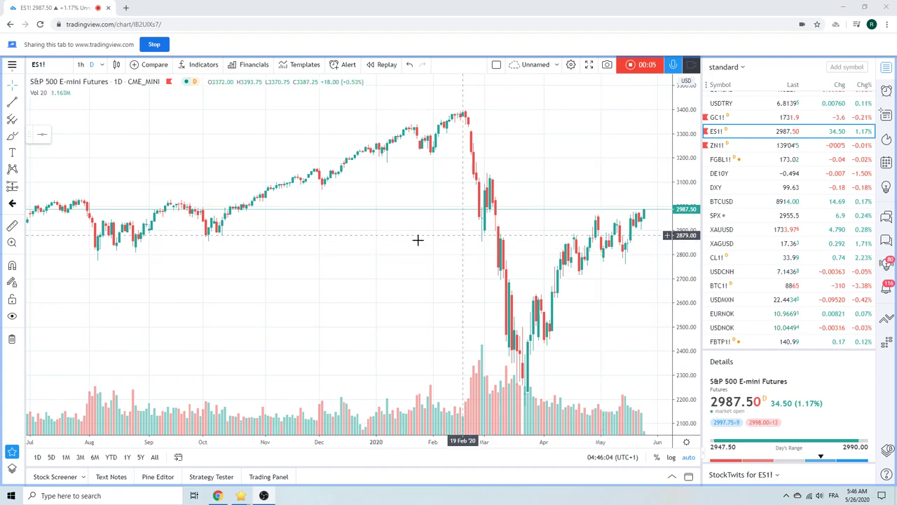
Zoom the ES1! daily chart so the time axis spans roughly December to June
scroll(380, 270, "up", 5)
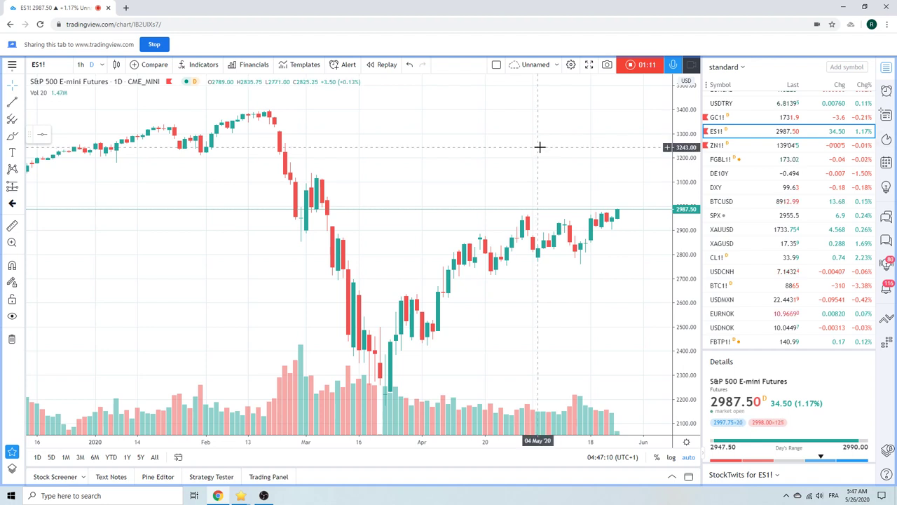
scroll(472, 180, "down", 1)
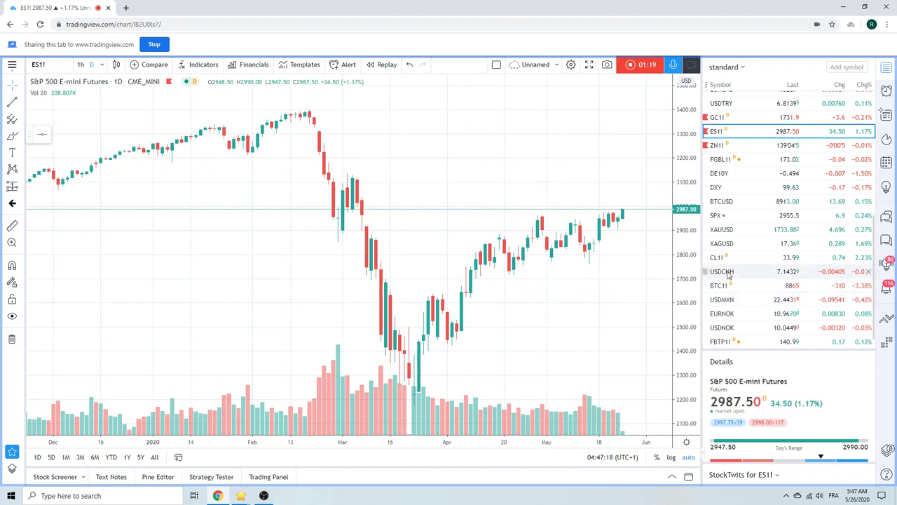
Load the EURNOK daily chart and return the watchlist to its top
left_click(730, 313)
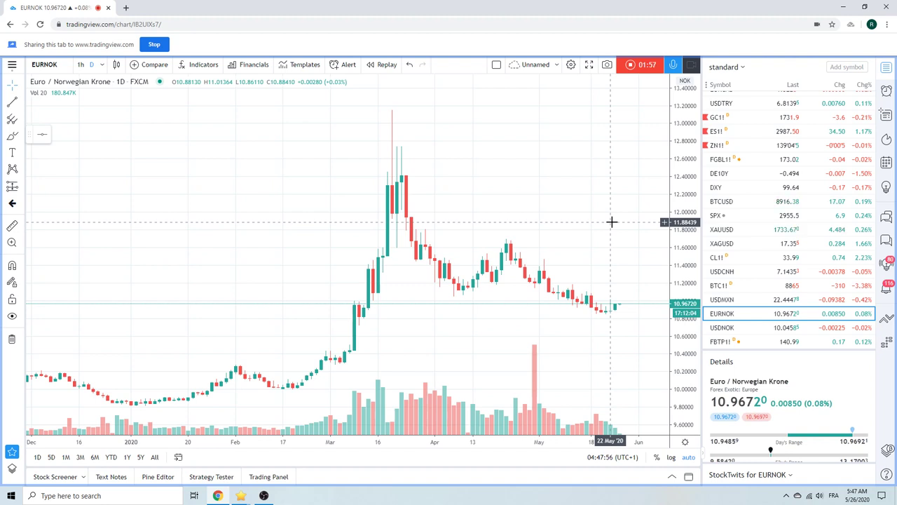
scroll(764, 243, "down", 1)
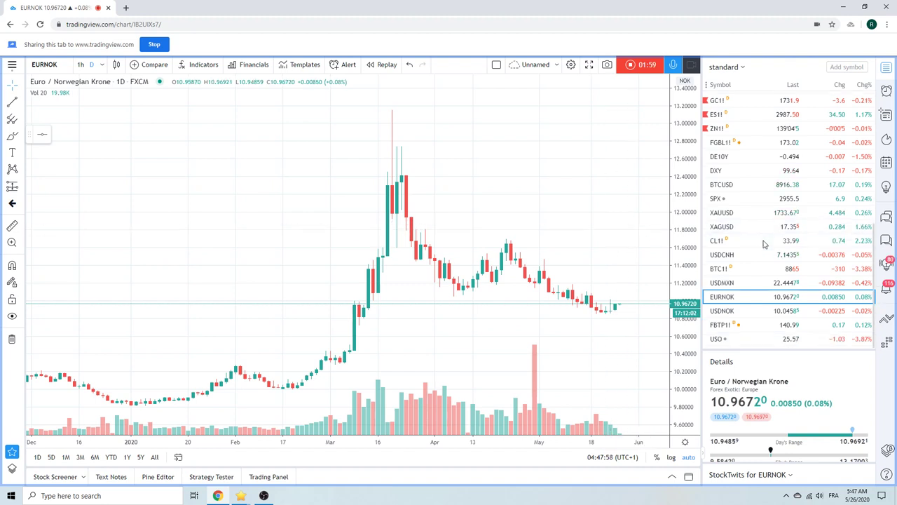
scroll(765, 243, "up", 5)
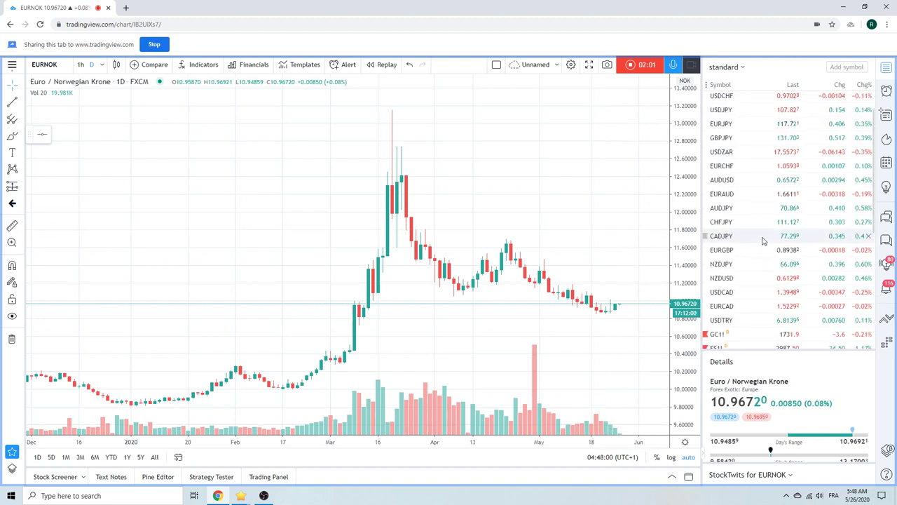
scroll(764, 239, "up", 2)
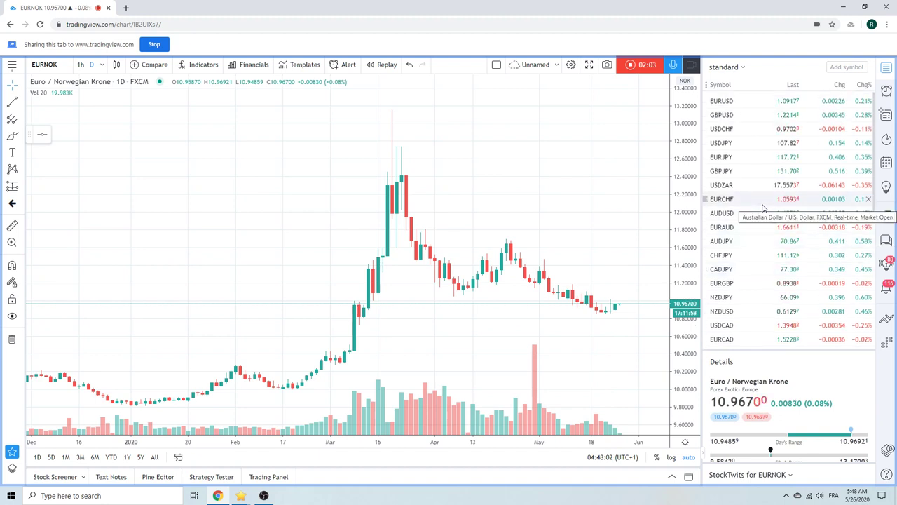
Review the NZDJPY daily chart, then switch the chart to USDJPY
left_click(744, 297)
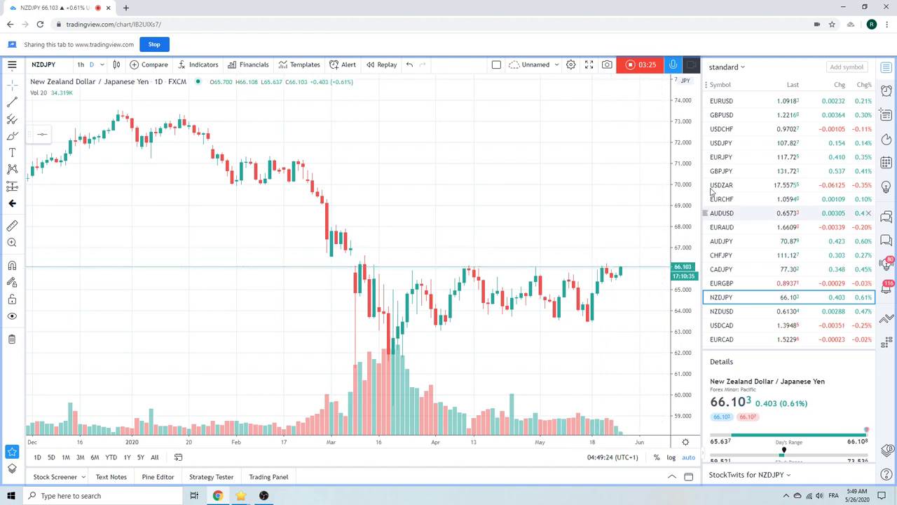
left_click(718, 143)
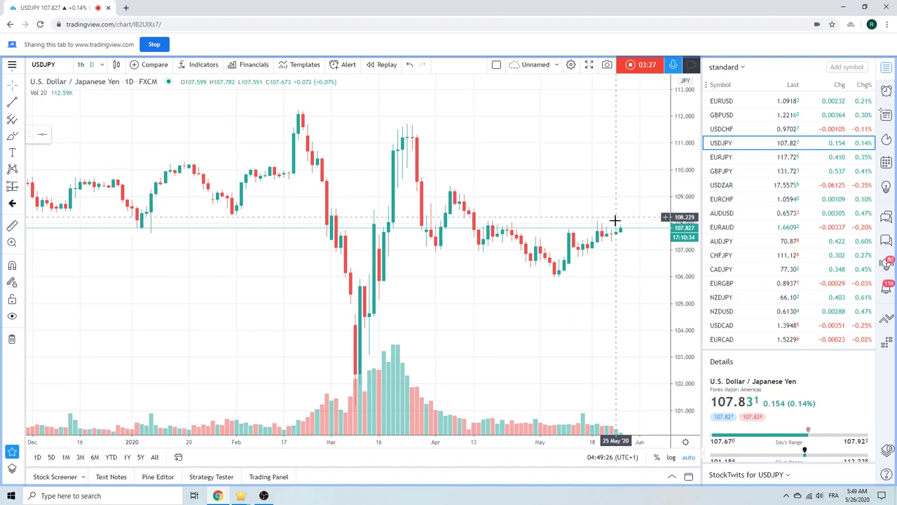
Set USDJPY to 4-hour candles and zoom out to early March through late May 2020
left_click(102, 64)
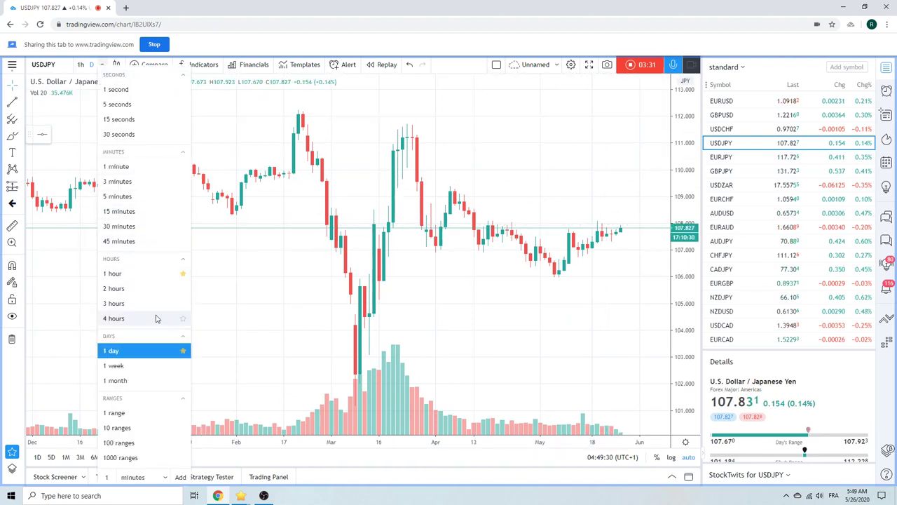
left_click(155, 317)
scroll(481, 265, "down", 5)
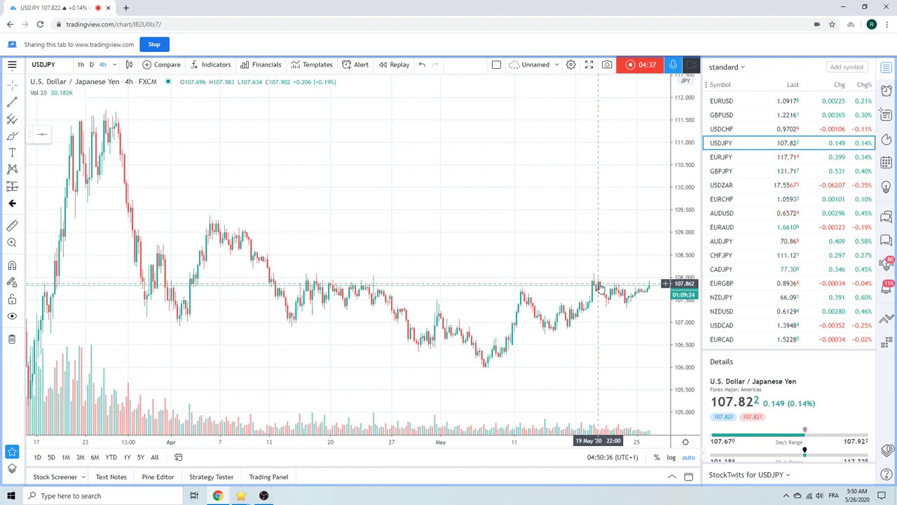
scroll(555, 256, "down", 1)
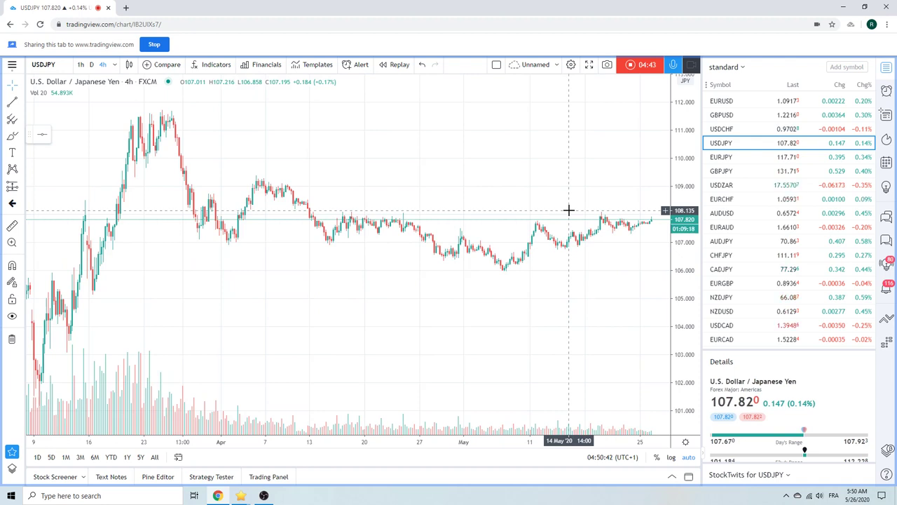
Show the AUDJPY chart on the daily (D) interval
left_click(721, 240)
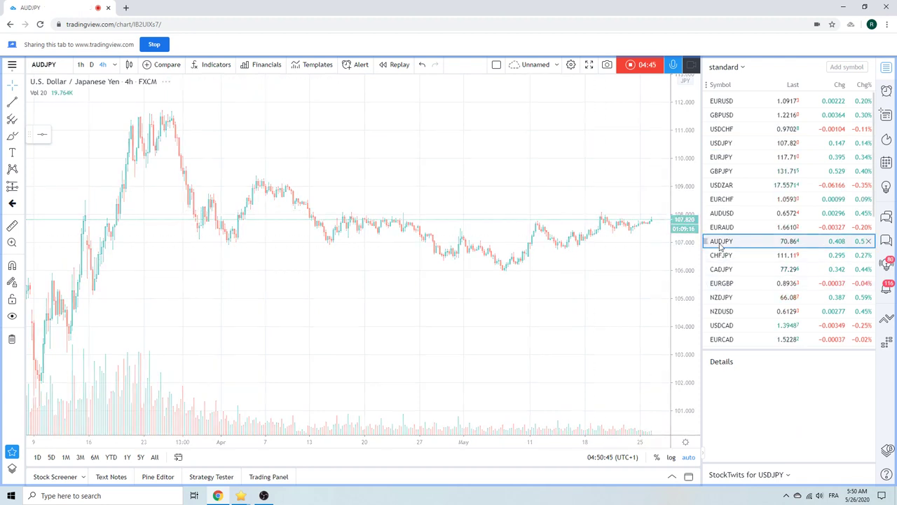
left_click(91, 64)
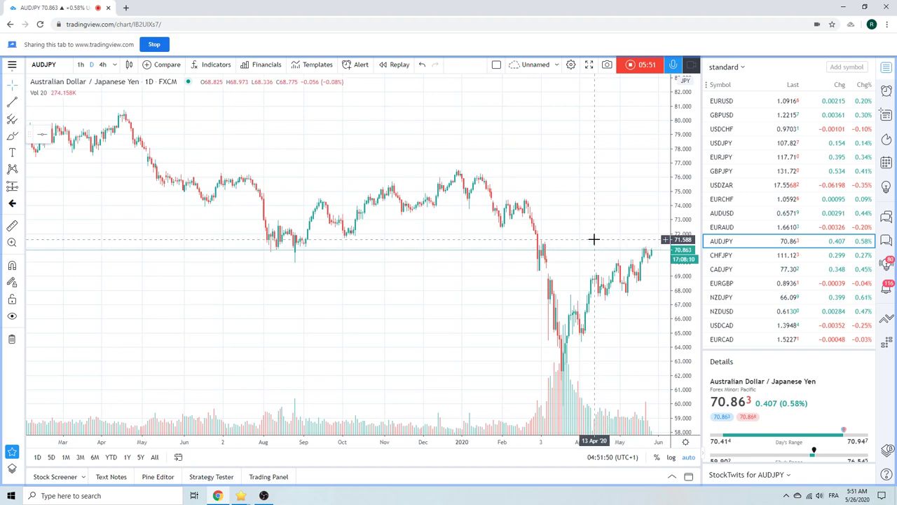
Step through CADJPY and USDCAD in the watchlist, then load the USDZAR daily chart
key("Down")
key("Down")
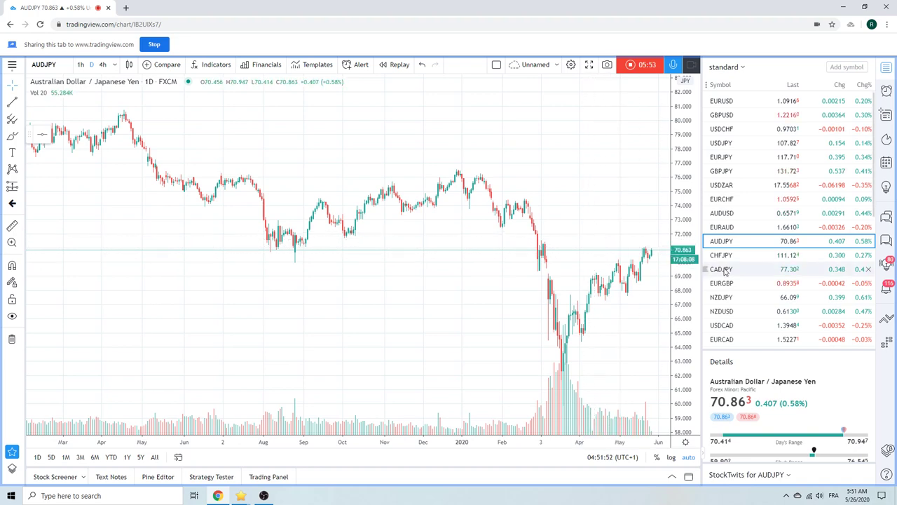
scroll(553, 231, "up", 2)
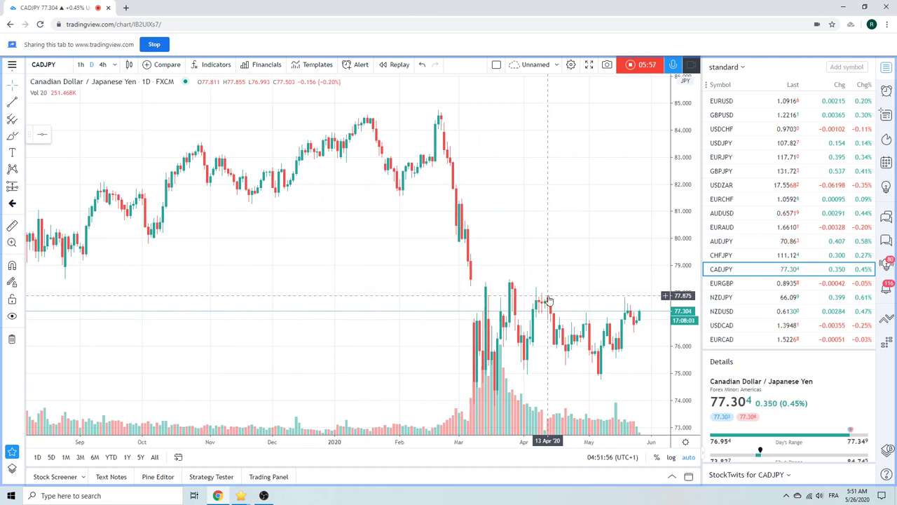
key("Down")
key("Down")
key("Down")
key("Down")
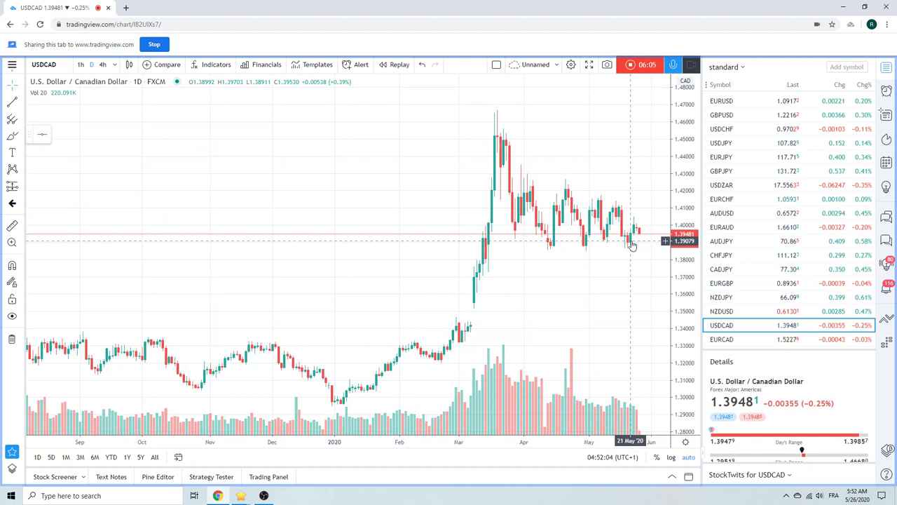
scroll(631, 245, "up", 1)
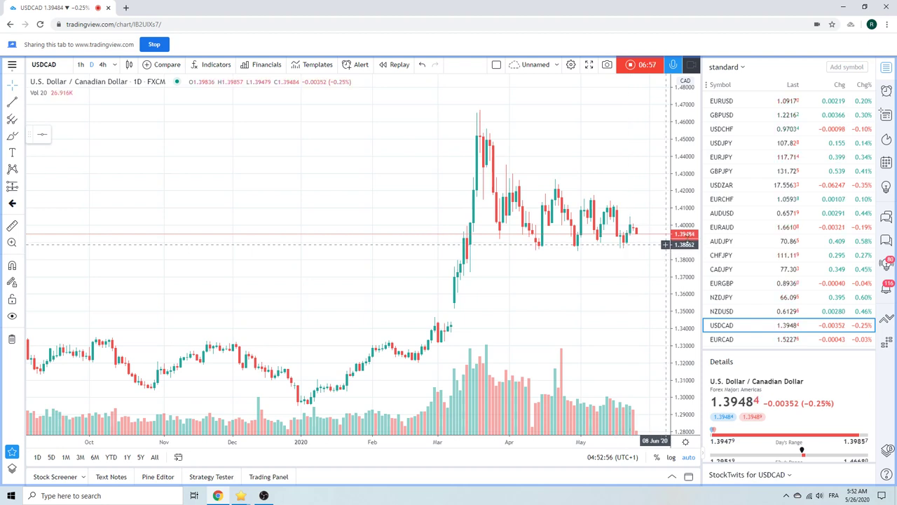
left_click(729, 185)
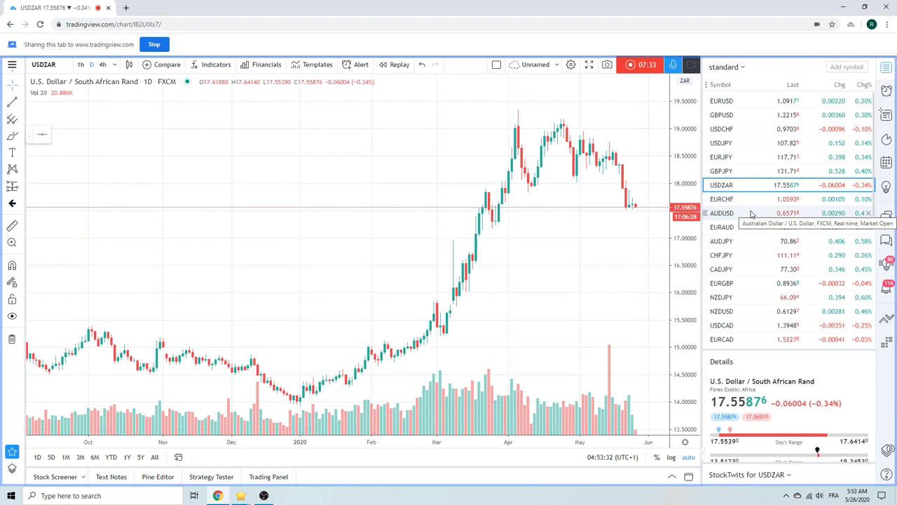
scroll(751, 213, "down", 3)
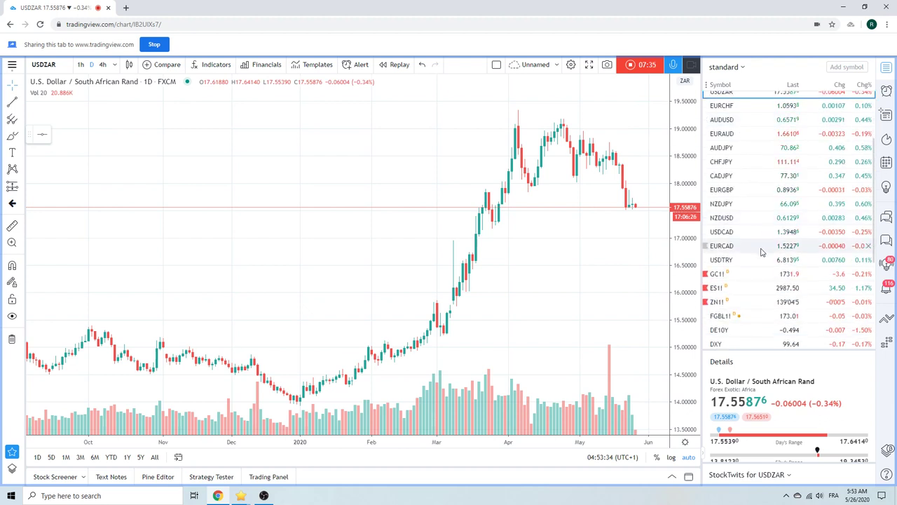
scroll(757, 231, "up", 3)
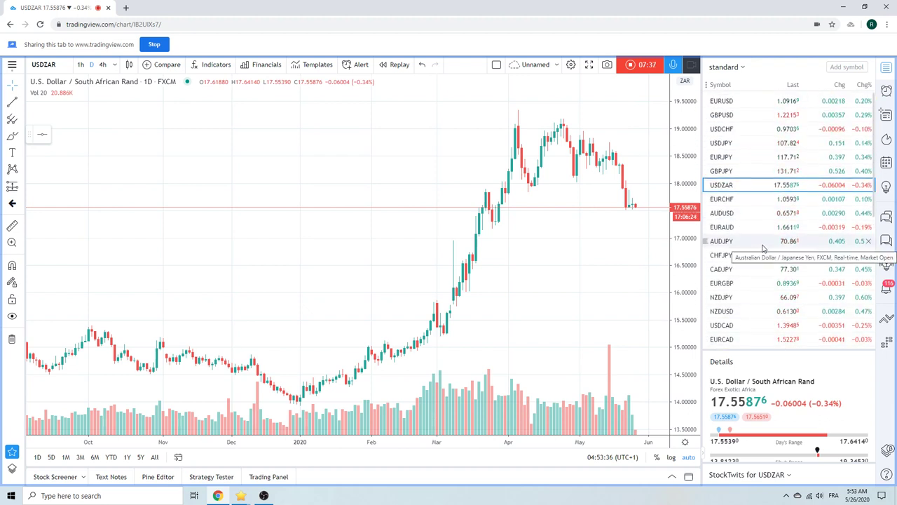
scroll(765, 227, "down", 1)
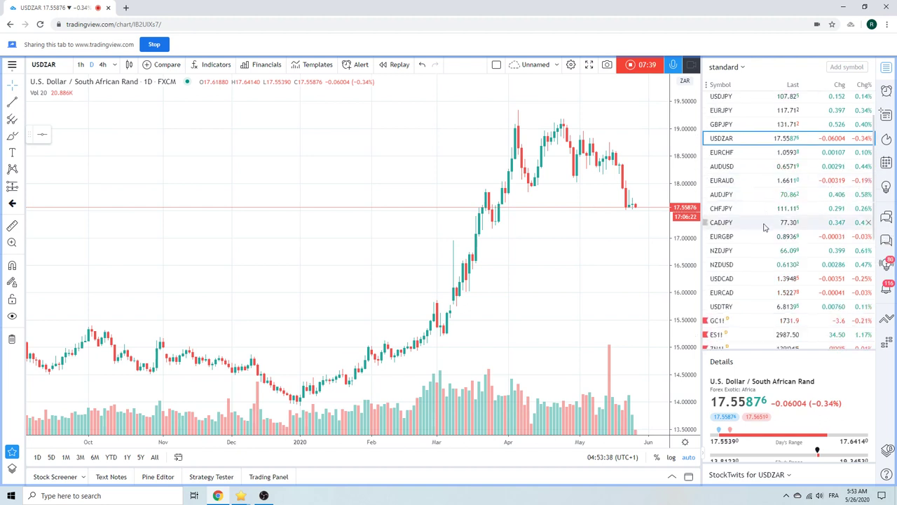
scroll(764, 244, "up", 1)
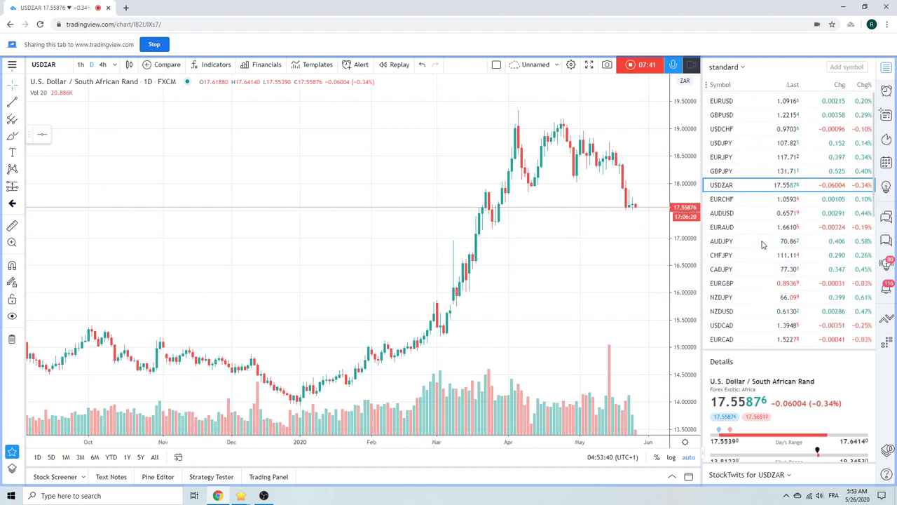
scroll(764, 244, "down", 2)
scroll(764, 244, "down", 4)
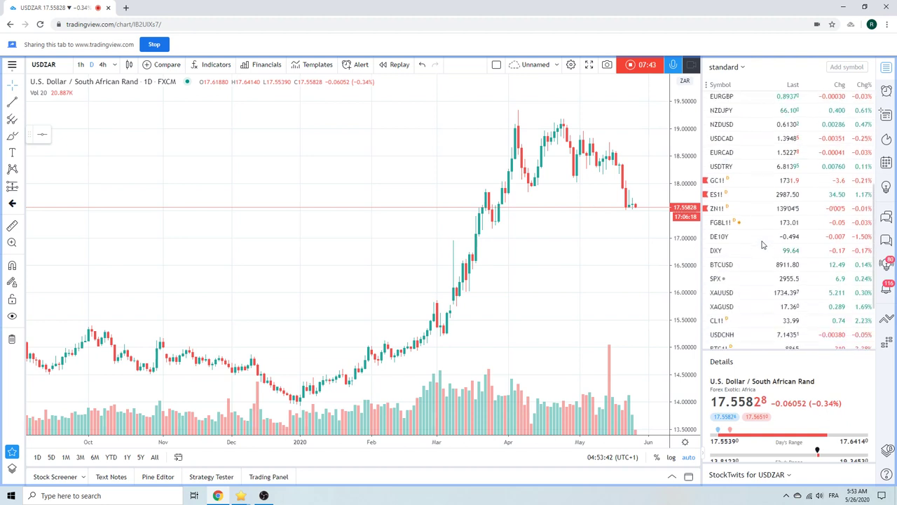
Load the USDMXN daily chart and zoom out to cover Feb 2019 through May 2020
left_click(746, 284)
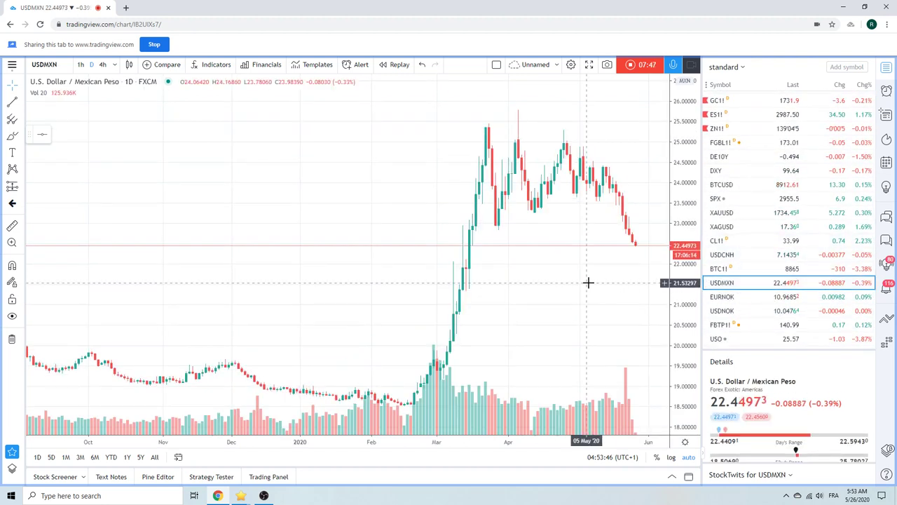
scroll(589, 283, "down", 1)
scroll(589, 282, "down", 1)
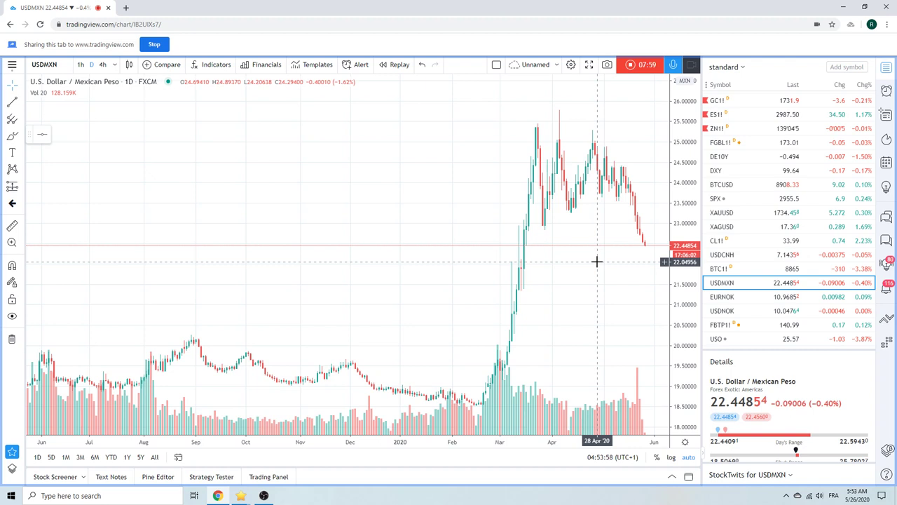
scroll(597, 262, "down", 2)
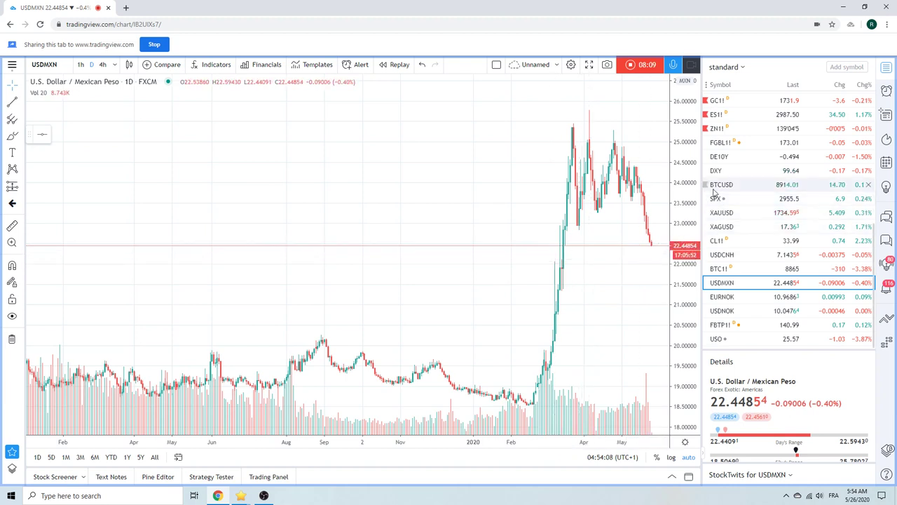
Load the Coinbase BTCUSD daily chart spanning October 2019 to late May 2020
left_click(714, 191)
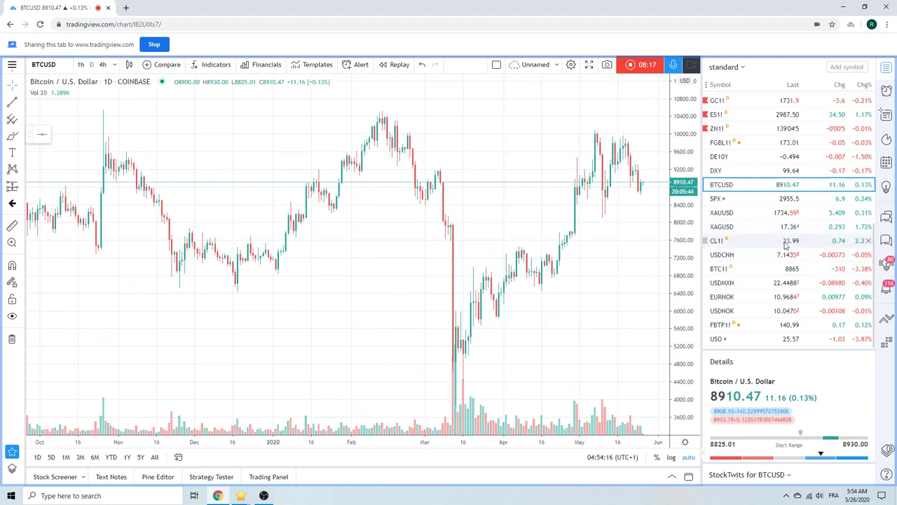
scroll(774, 203, "up", 1)
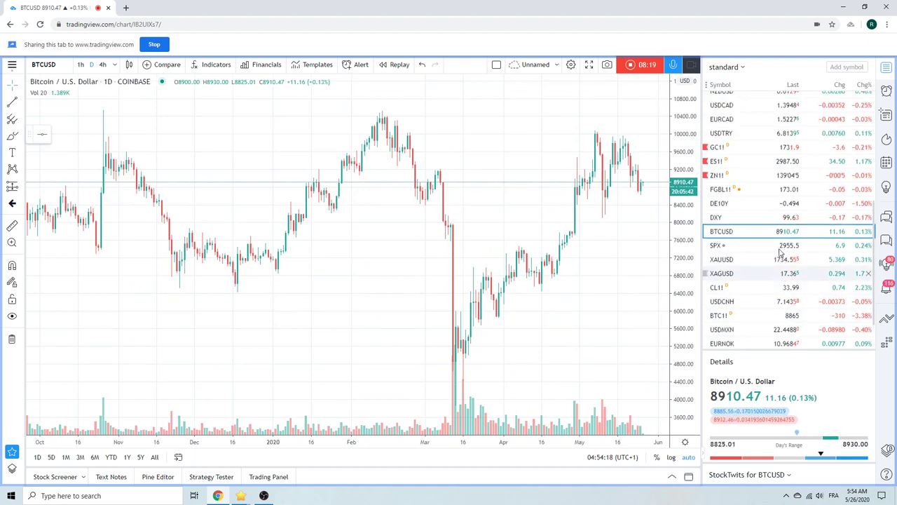
Open the GC1! Gold Futures daily chart and zoom in on it
left_click(729, 149)
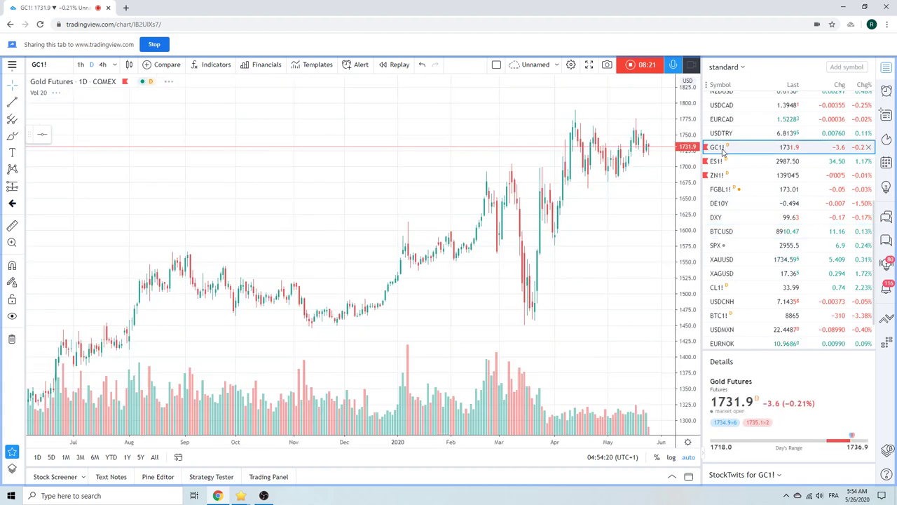
scroll(593, 234, "up", 2)
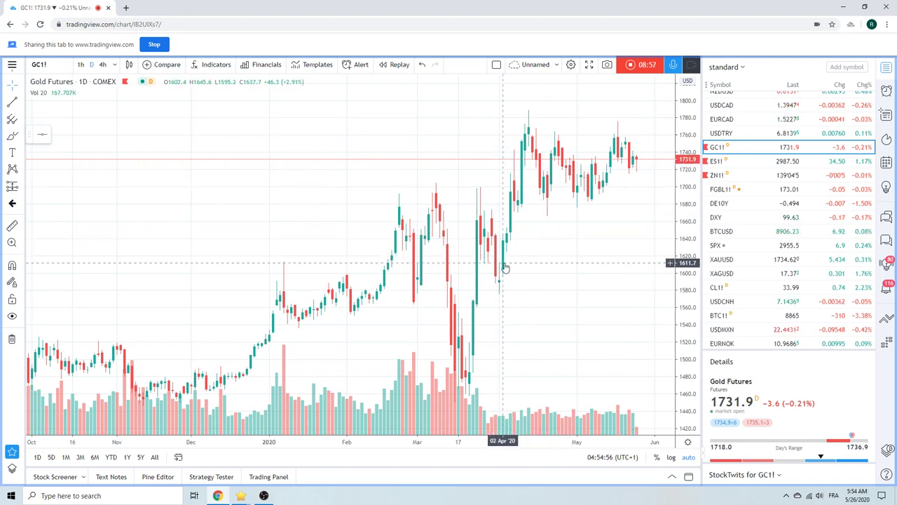
scroll(733, 263, "up", 3)
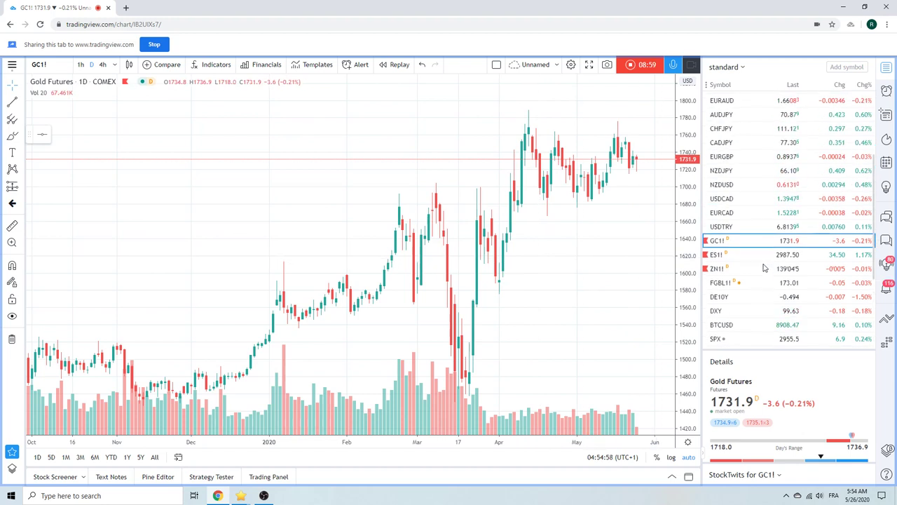
scroll(766, 290, "up", 3)
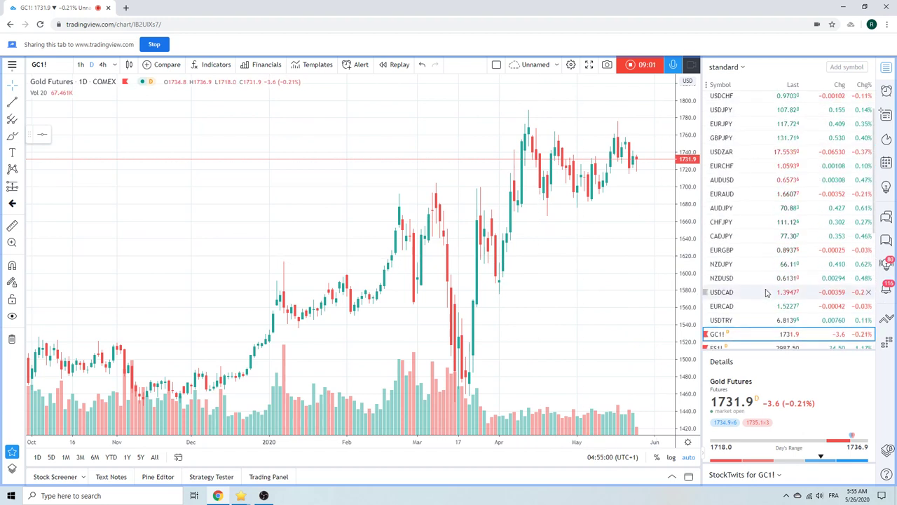
scroll(774, 288, "up", 1)
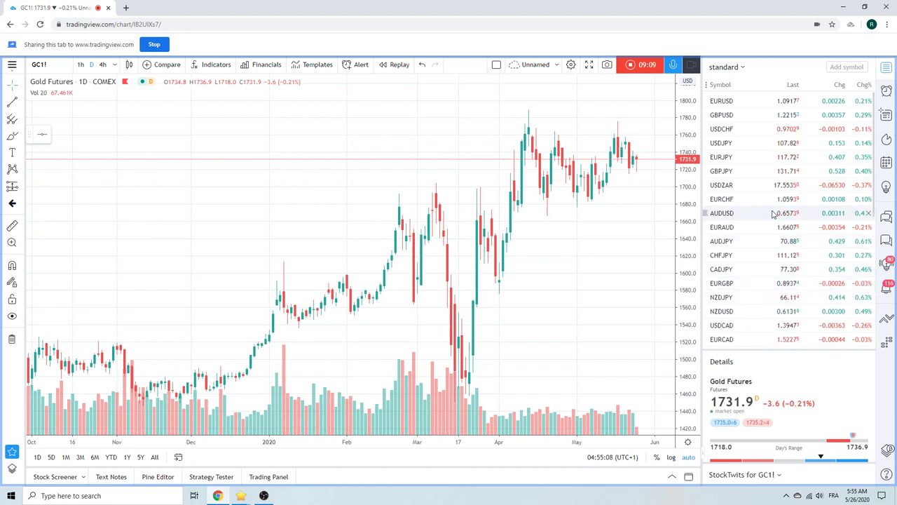
Stop the video idea recording so its preview starts uploading
scroll(773, 212, "down", 1)
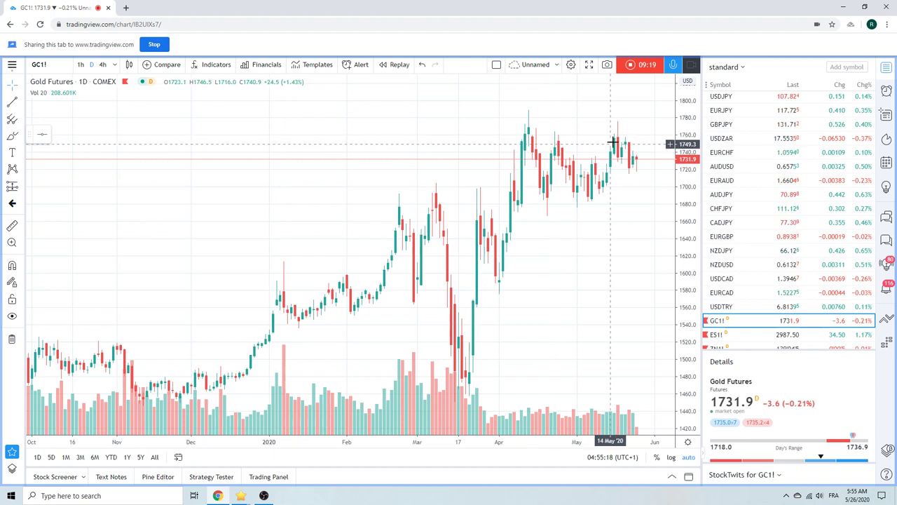
left_click(630, 66)
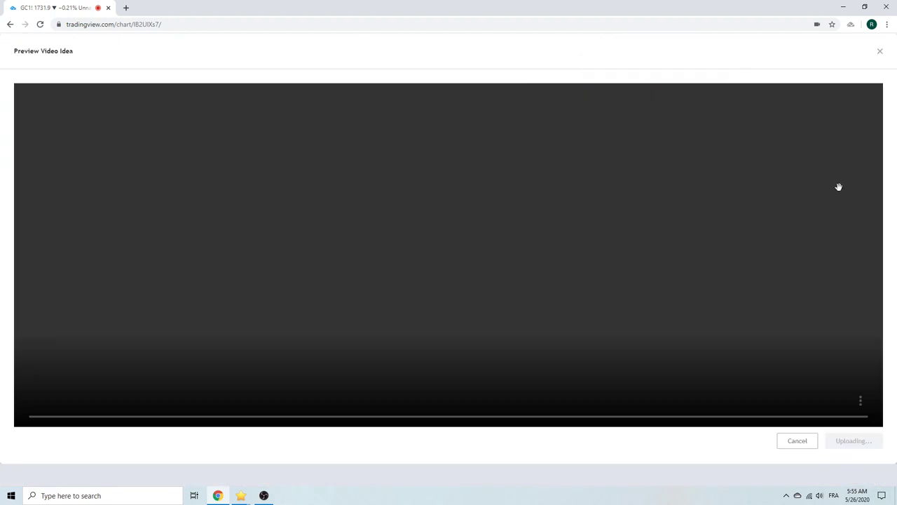